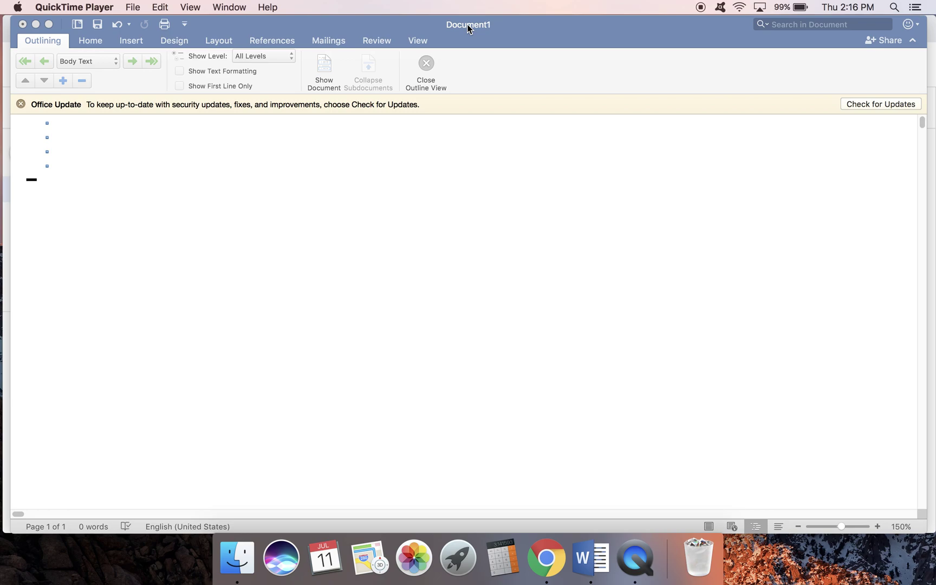
Step: Enter the word "paper" eleven times, separated by spaces, on the last line of the blank Word document
{"action": "left_click_drag", "start_coordinate": [469, 29], "coordinate": [470, 29]}
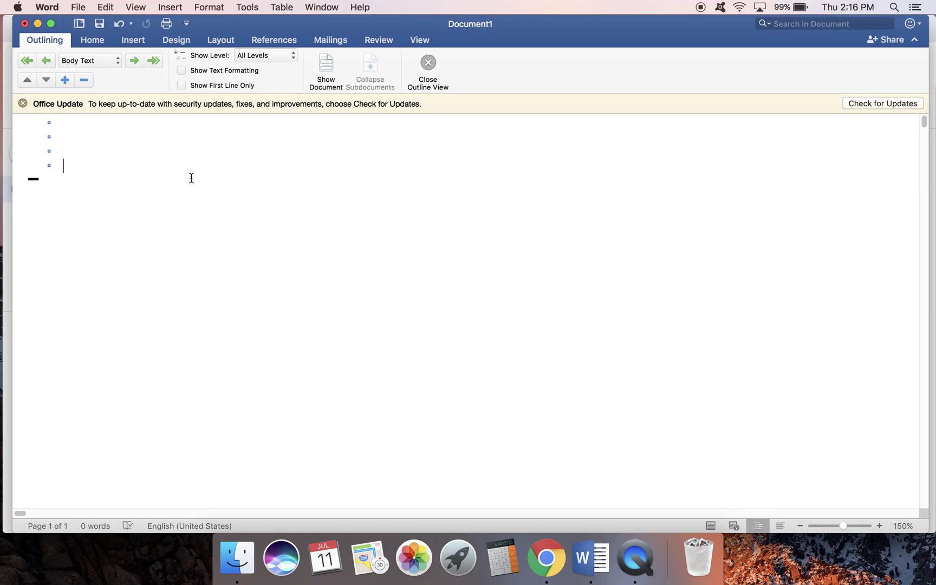
{"action": "type", "text": "paper paper paper paper paper paper pape"}
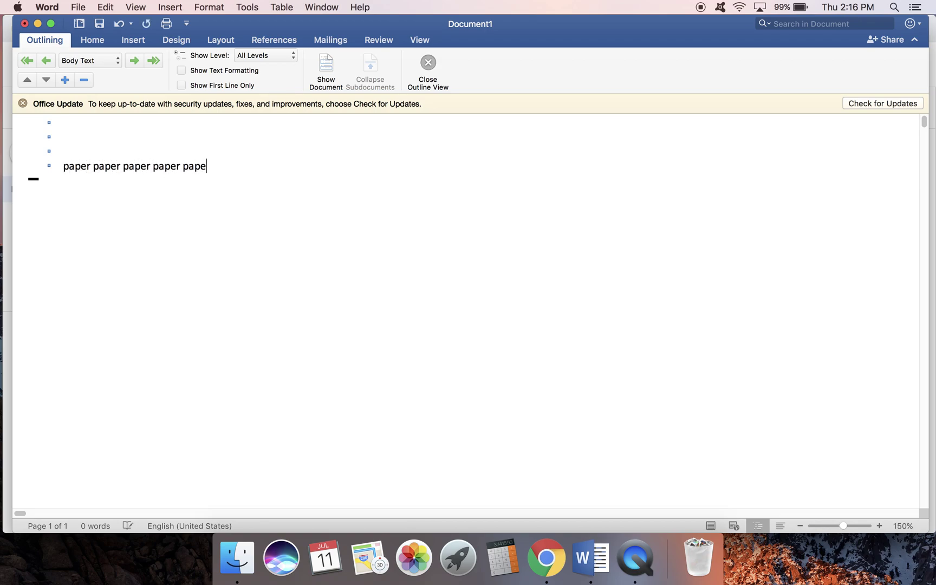
{"action": "type", "text": "r paper paper paper p"}
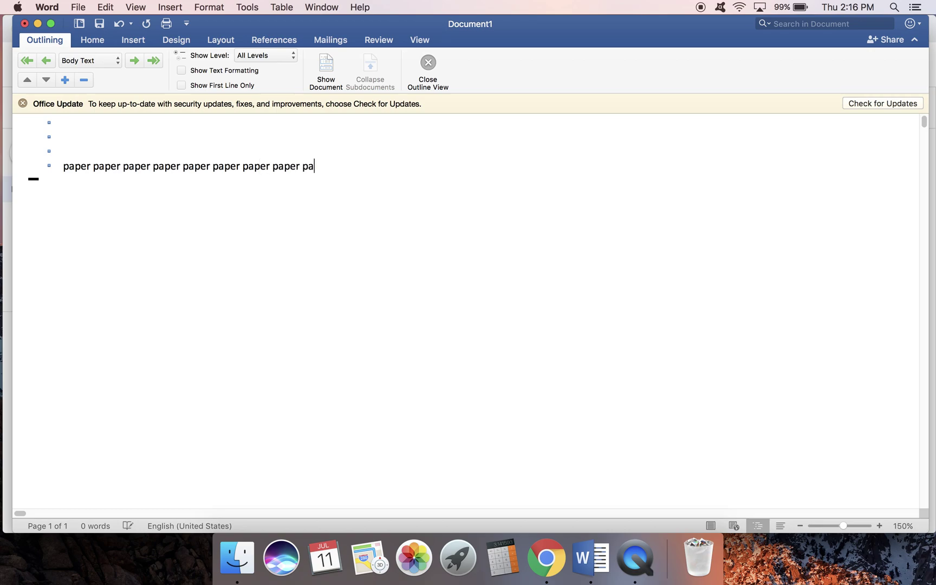
{"action": "type", "text": "aper"}
{"action": "key", "text": "BackSpace"}
{"action": "key", "text": "BackSpace"}
{"action": "key", "text": "BackSpace"}
{"action": "type", "text": "per"}
Step: Save the document to the Desktop as a Word Document (.docx) under the suggested file name
{"action": "left_click", "coordinate": [77, 7]}
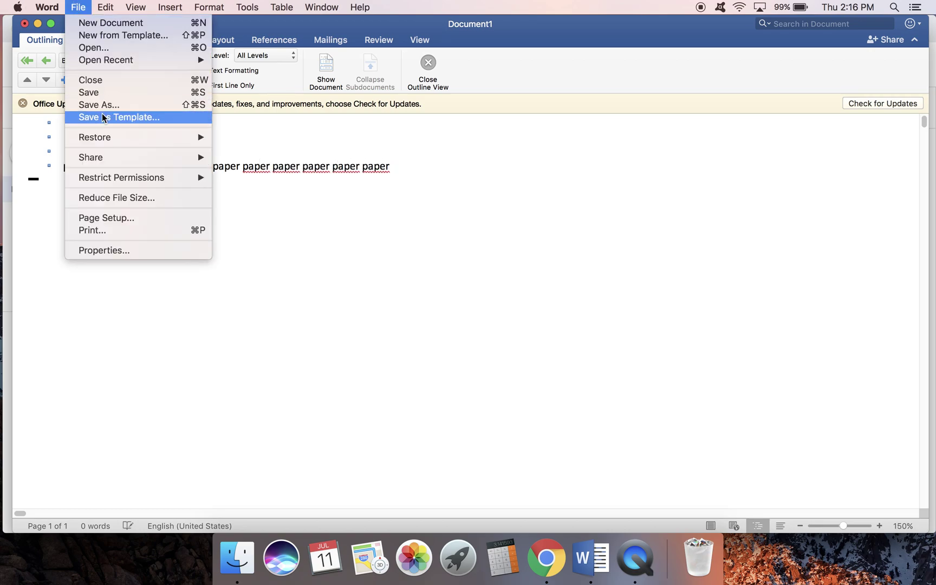
{"action": "left_click", "coordinate": [100, 102]}
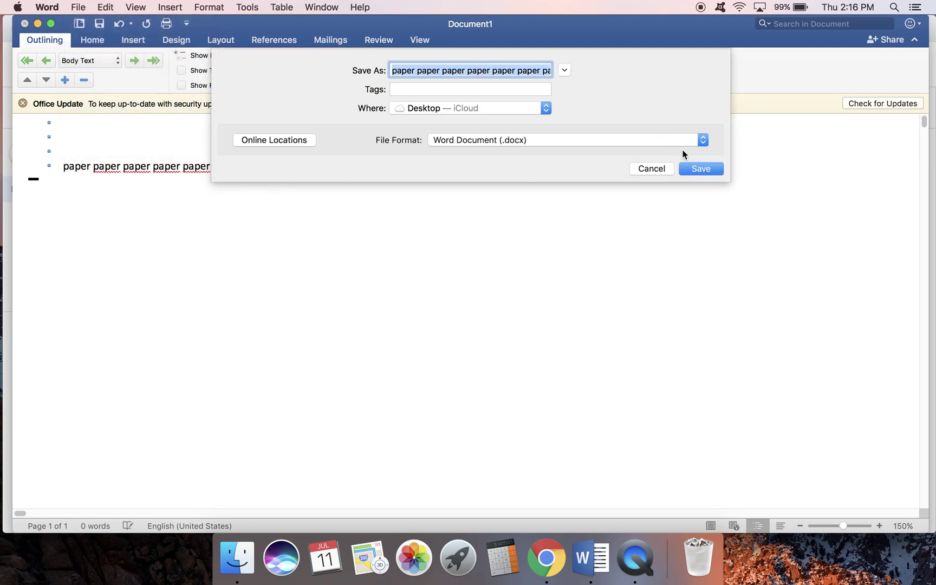
{"action": "left_click", "coordinate": [691, 168]}
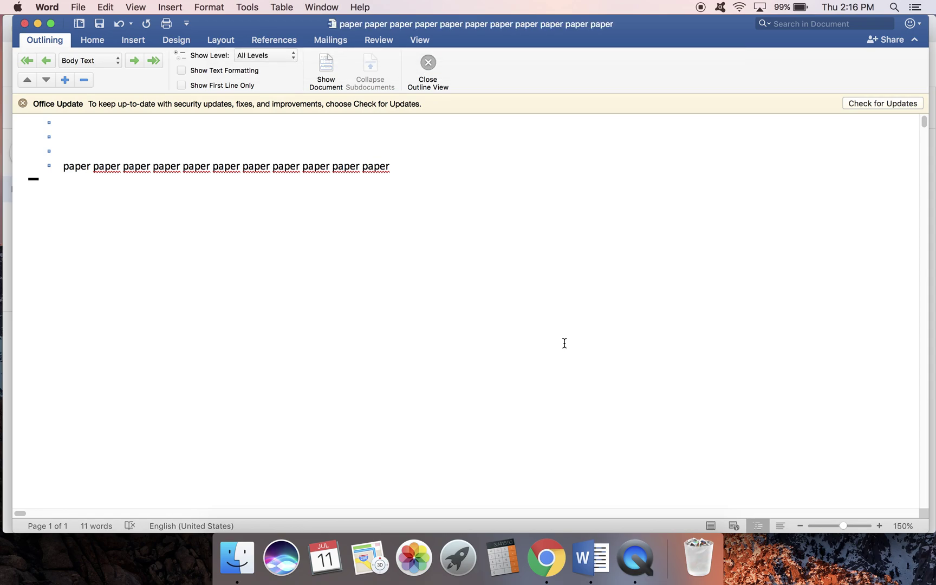
Step: Switch to Google Drive in Chrome and create a folder named "Composition 2 ENGL 1030 Papers" in My Drive
{"action": "left_click_drag", "start_coordinate": [471, 25], "coordinate": [472, 43]}
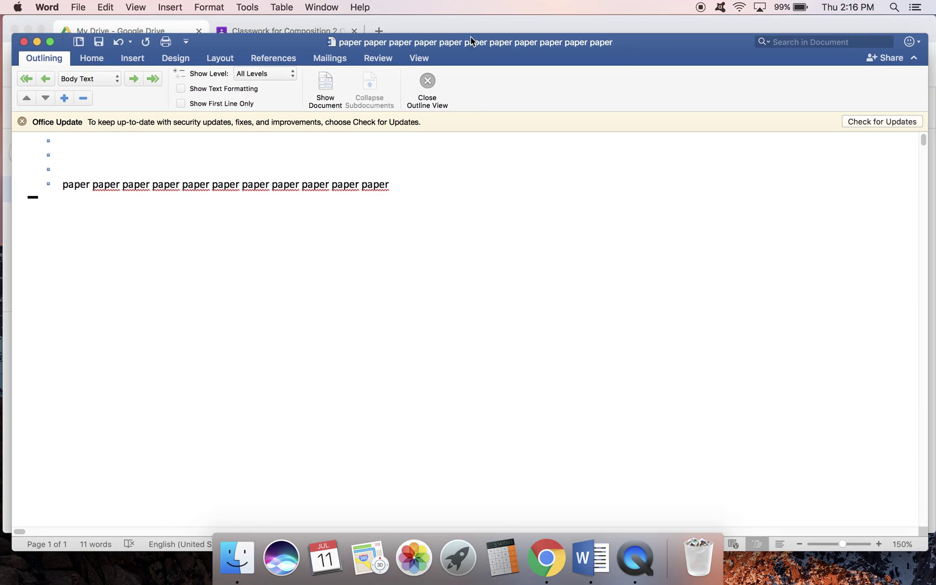
{"action": "left_click", "coordinate": [469, 26]}
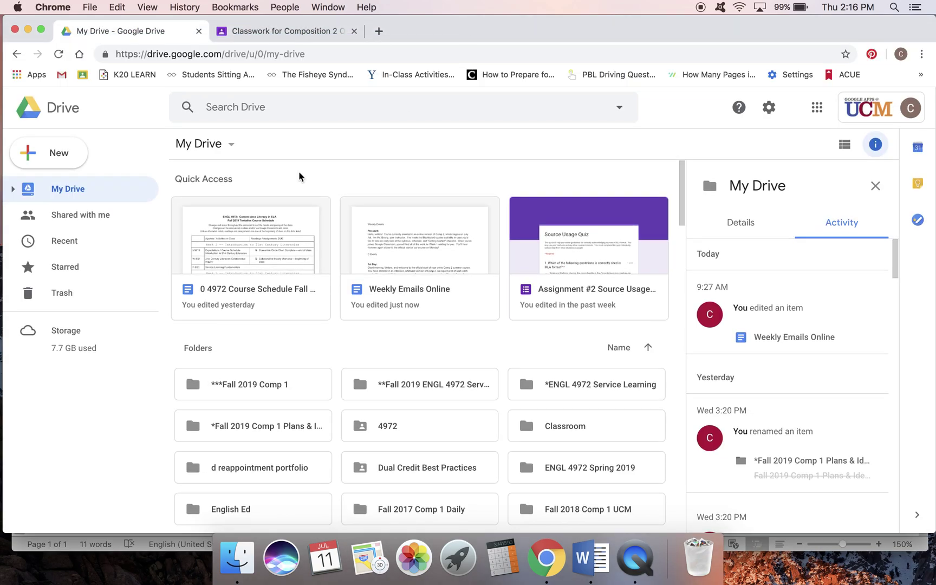
{"action": "left_click", "coordinate": [54, 157]}
{"action": "left_click", "coordinate": [68, 102]}
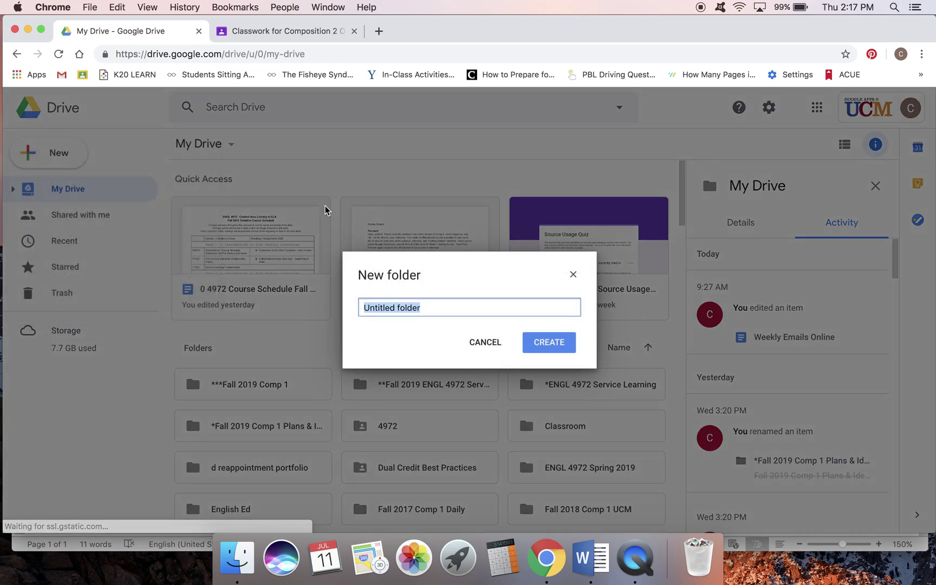
{"action": "type", "text": "Compositi"}
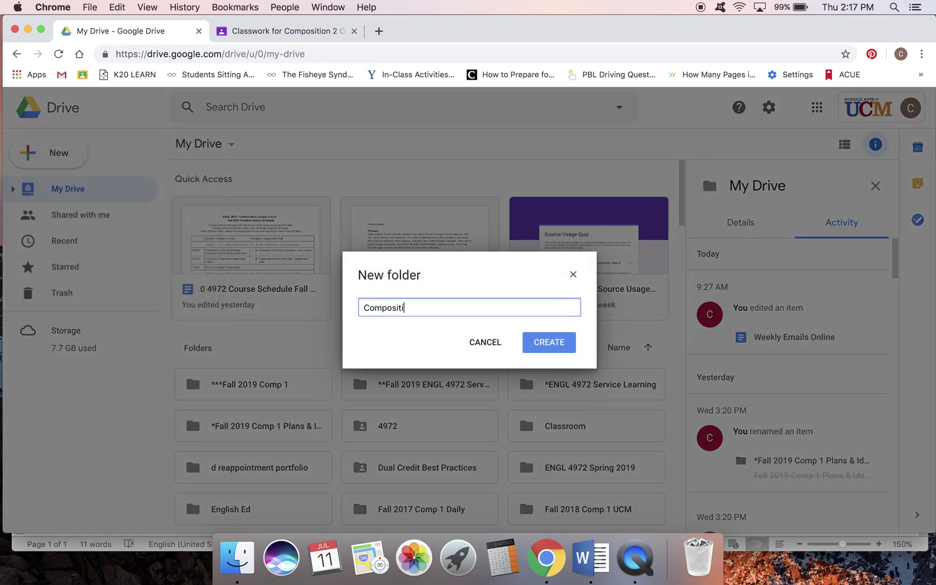
{"action": "type", "text": "on 2 ENGL 1030 Papers"}
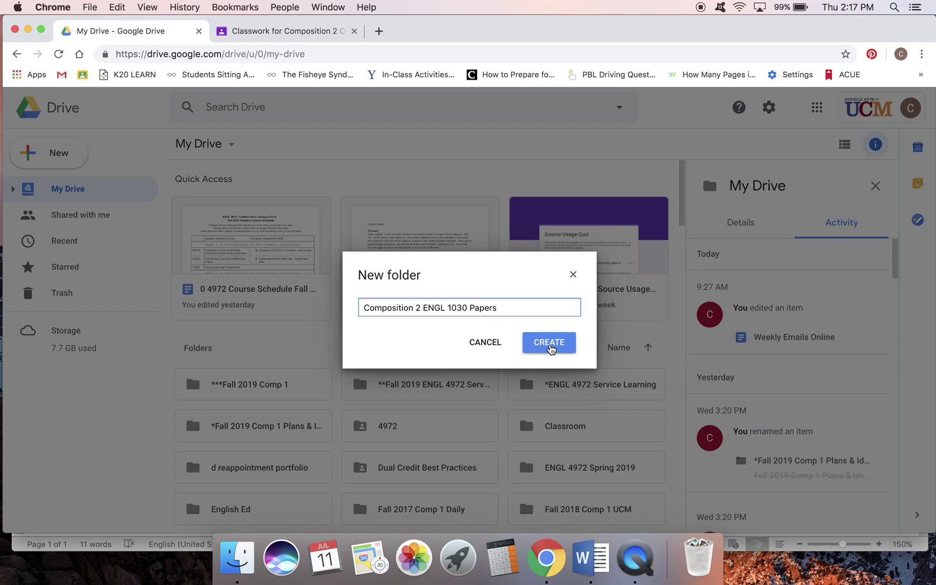
{"action": "left_click", "coordinate": [550, 348]}
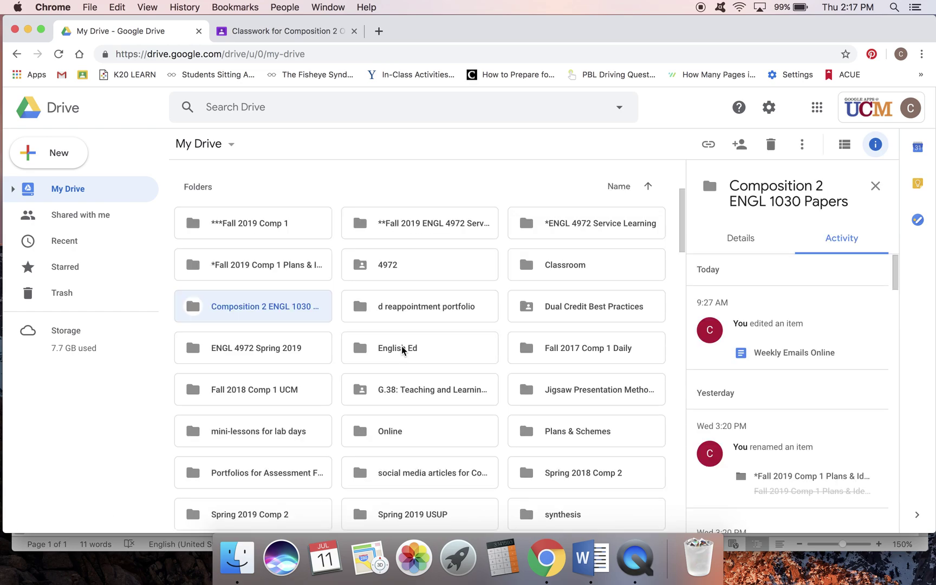
Step: Open the new Composition 2 ENGL 1030 Papers folder
{"action": "scroll", "coordinate": [336, 452], "scroll_direction": "up", "scroll_amount": 3}
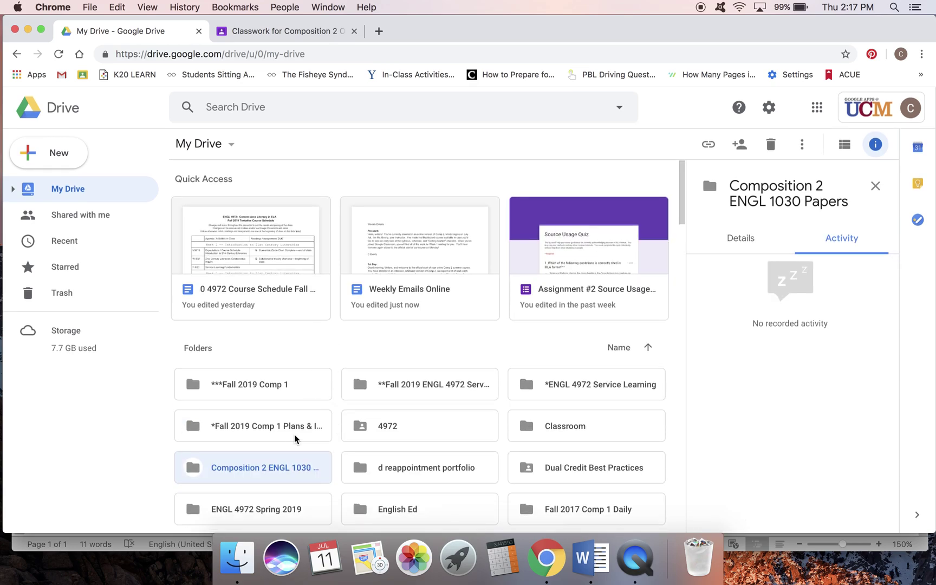
{"action": "double_click", "coordinate": [259, 469]}
{"action": "left_click", "coordinate": [65, 160]}
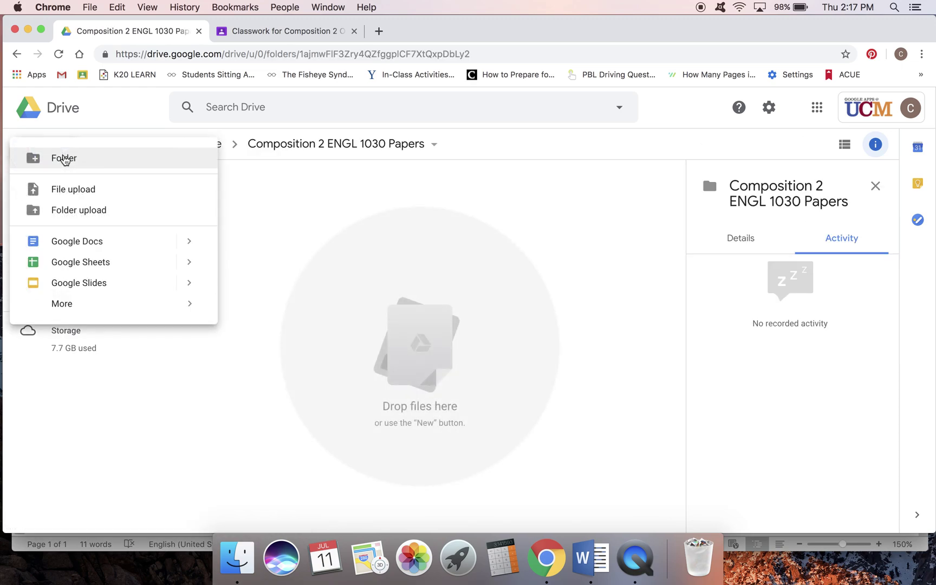
{"action": "left_click", "coordinate": [324, 215]}
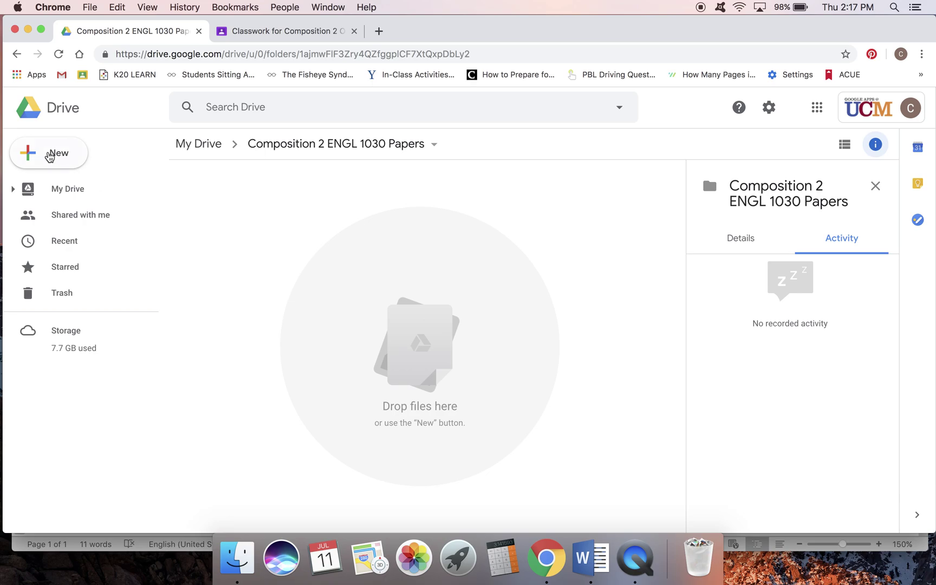
Step: Upload the saved "paper paper…" Word file from the Desktop into the folder and dismiss the upload notice
{"action": "left_click", "coordinate": [41, 160]}
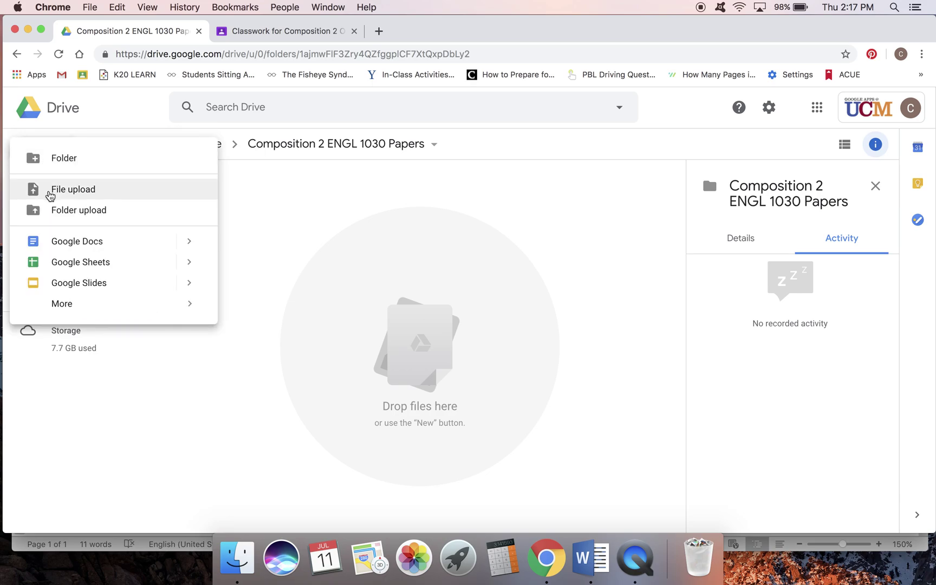
{"action": "left_click", "coordinate": [49, 193]}
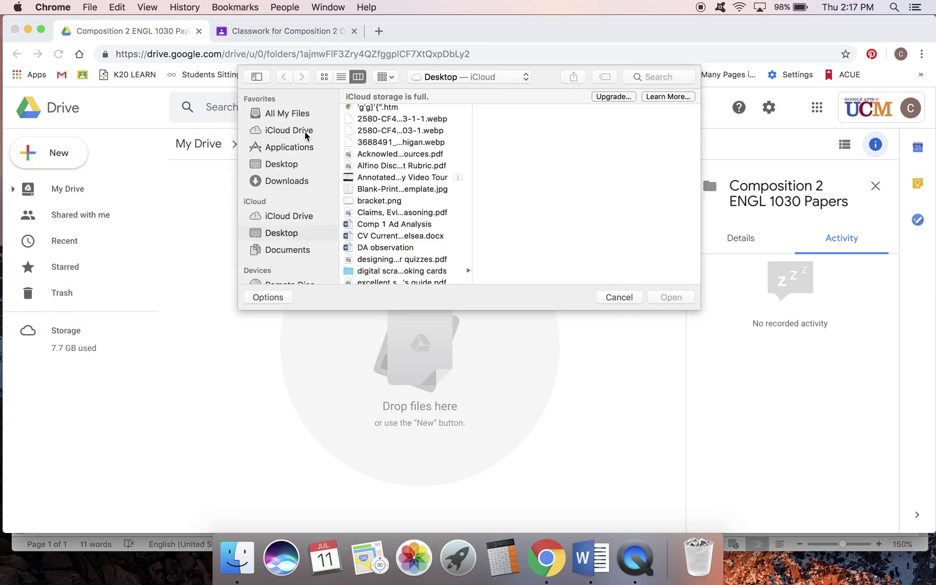
{"action": "scroll", "coordinate": [413, 202], "scroll_direction": "down", "scroll_amount": 6}
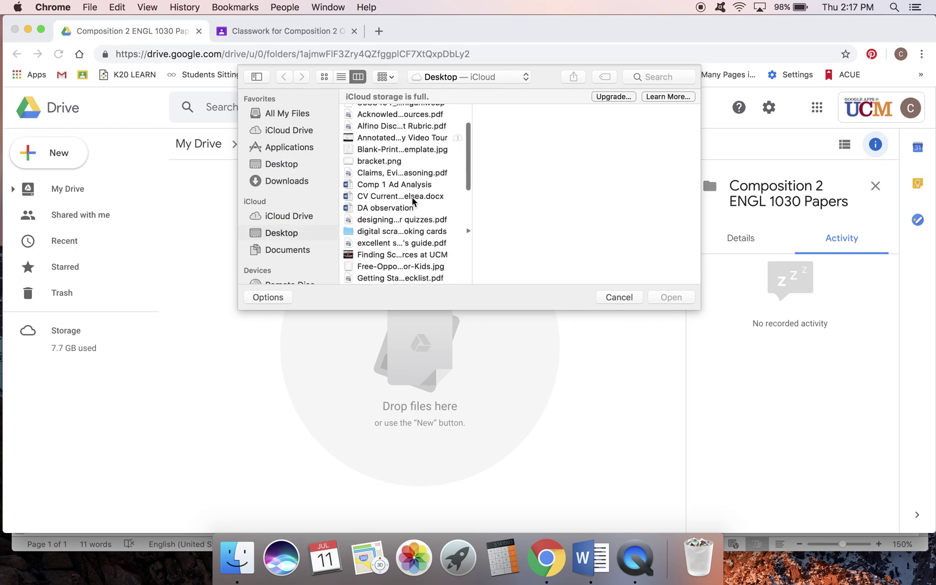
{"action": "scroll", "coordinate": [412, 201], "scroll_direction": "down", "scroll_amount": 6}
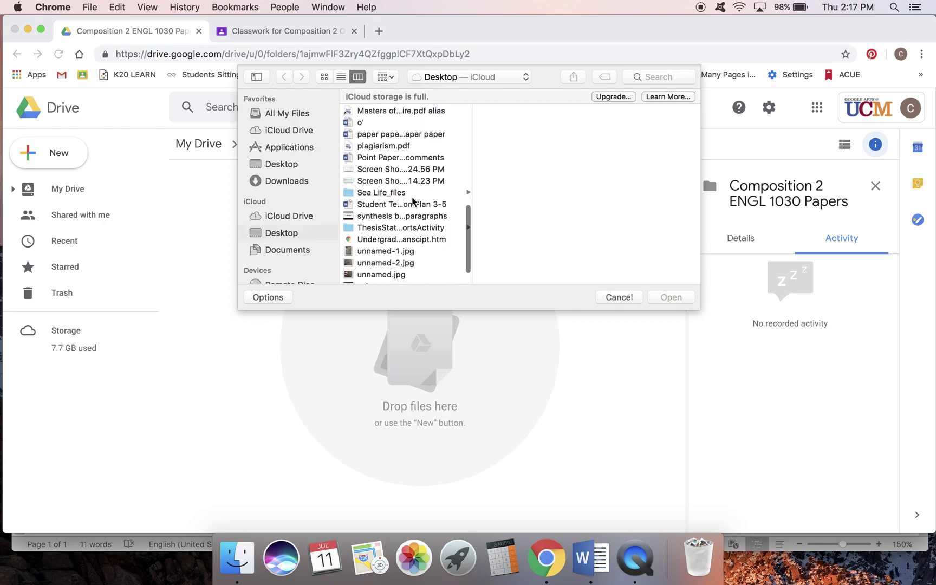
{"action": "left_click", "coordinate": [402, 129]}
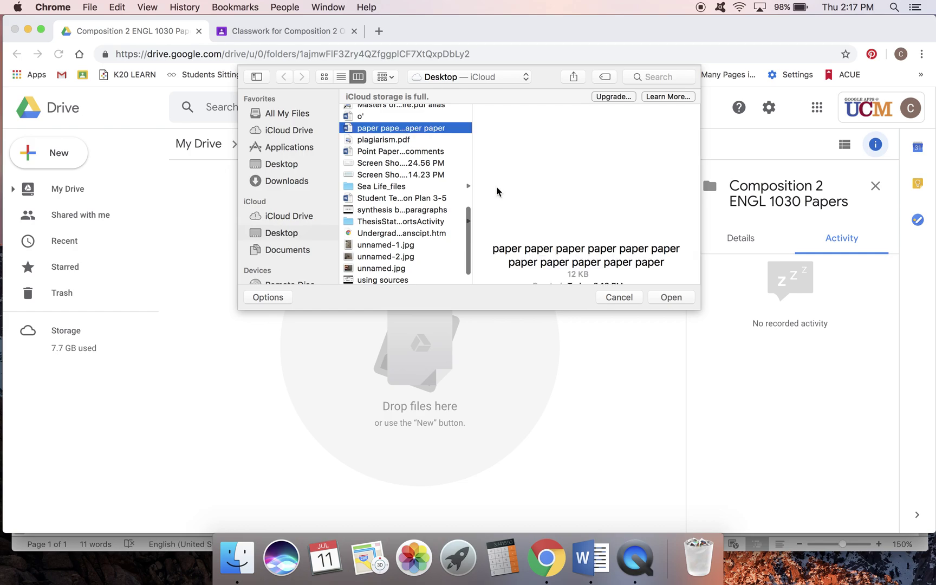
{"action": "left_click", "coordinate": [670, 297]}
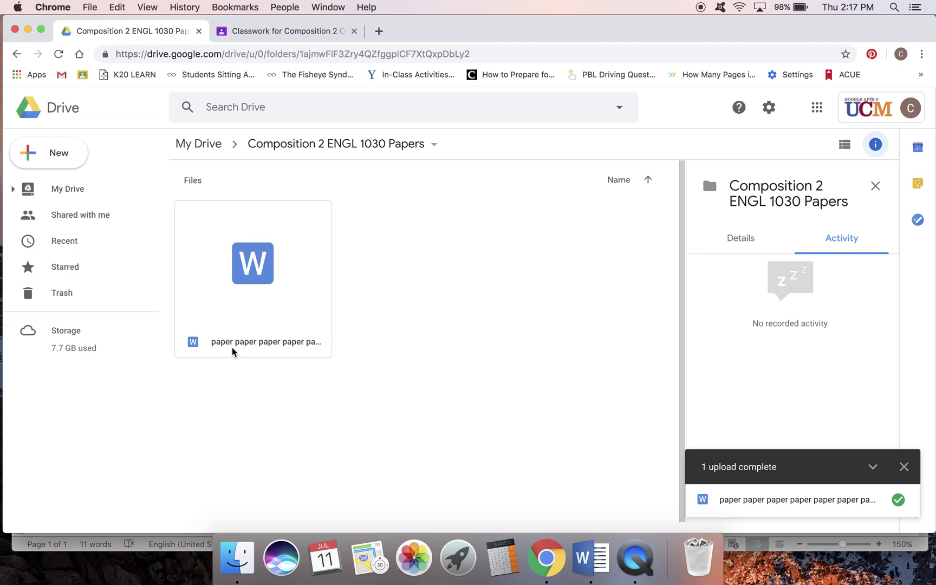
{"action": "left_click", "coordinate": [903, 467]}
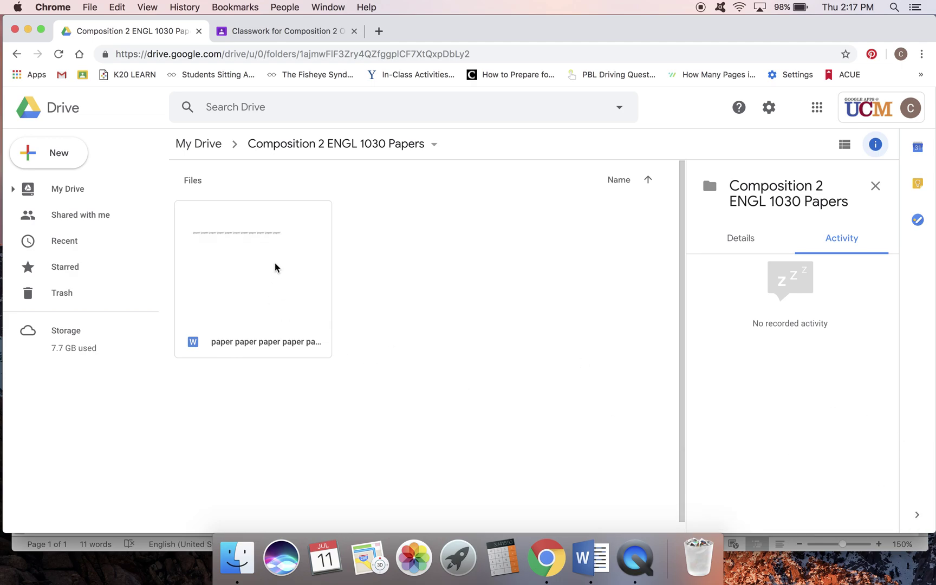
Step: Preview the uploaded Word file and open it with Google Docs
{"action": "double_click", "coordinate": [253, 269]}
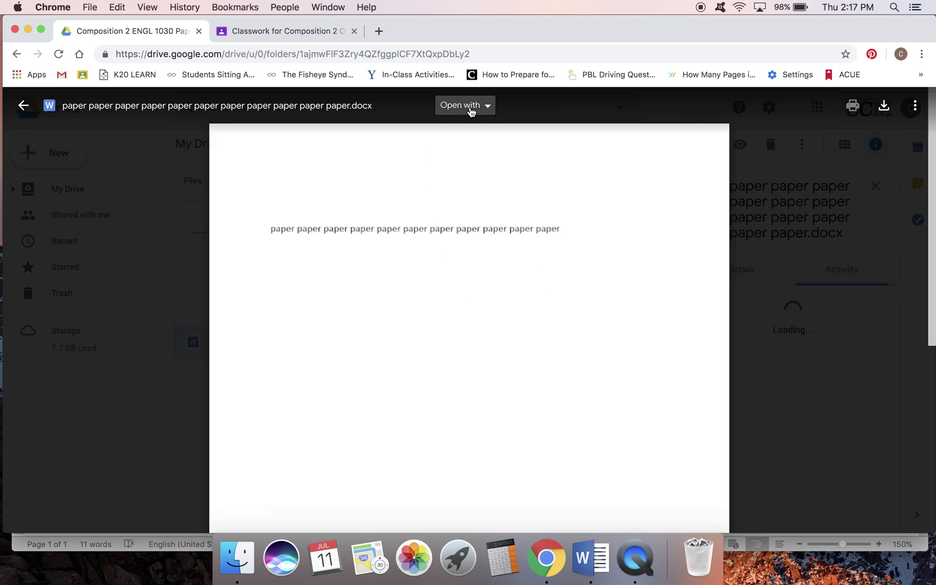
{"action": "left_click", "coordinate": [470, 111]}
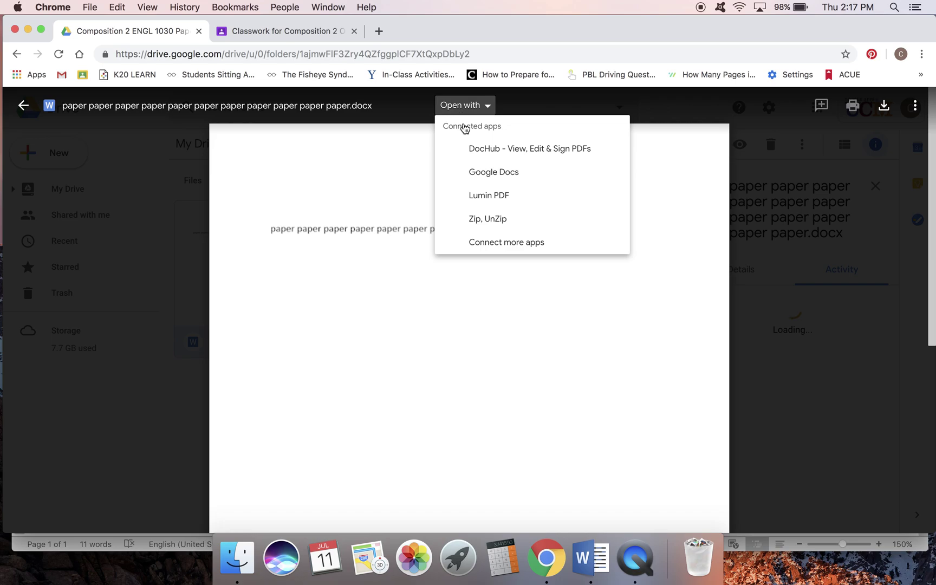
{"action": "left_click", "coordinate": [470, 174]}
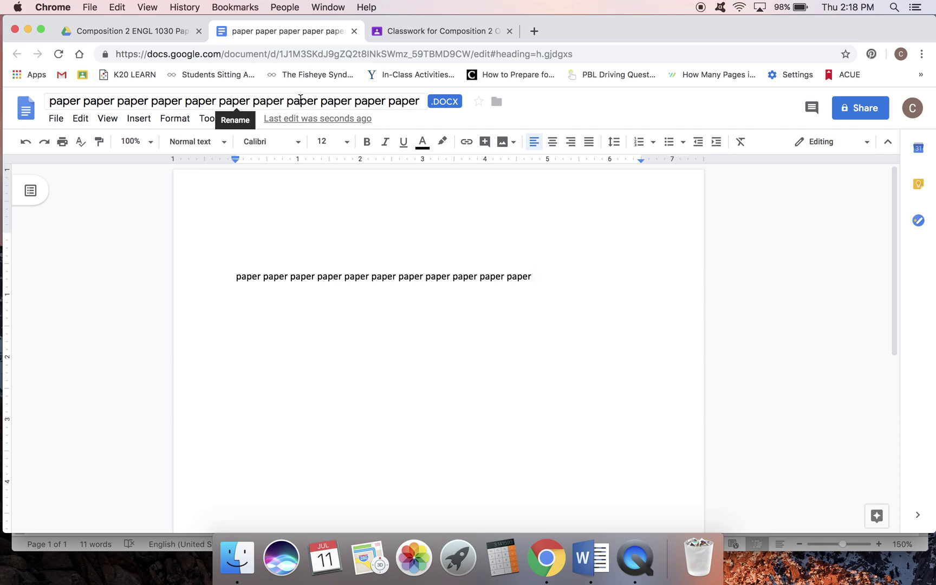
Step: Rename the document as "Paper #1 Homelessness"
{"action": "left_click", "coordinate": [353, 101]}
{"action": "left_click", "coordinate": [353, 101]}
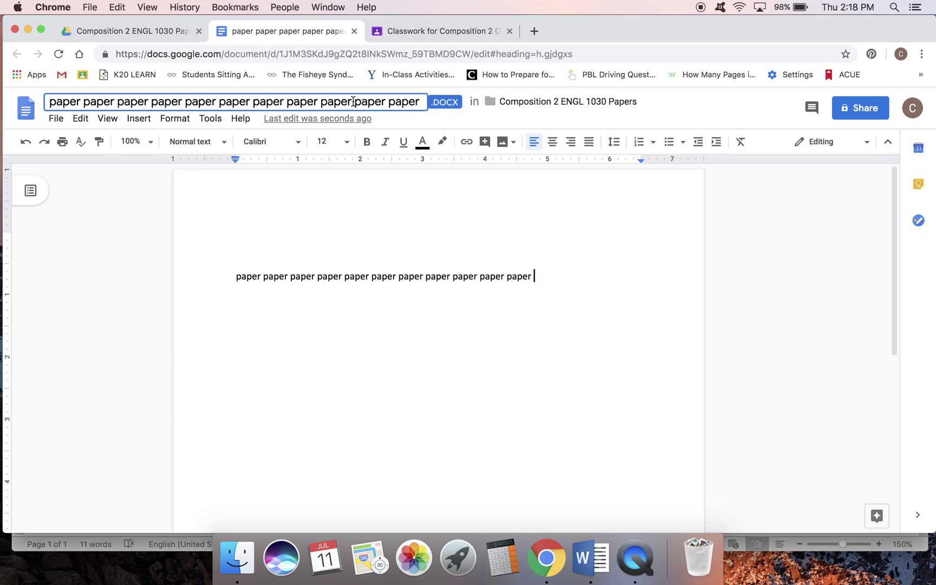
{"action": "triple_click", "coordinate": [353, 101]}
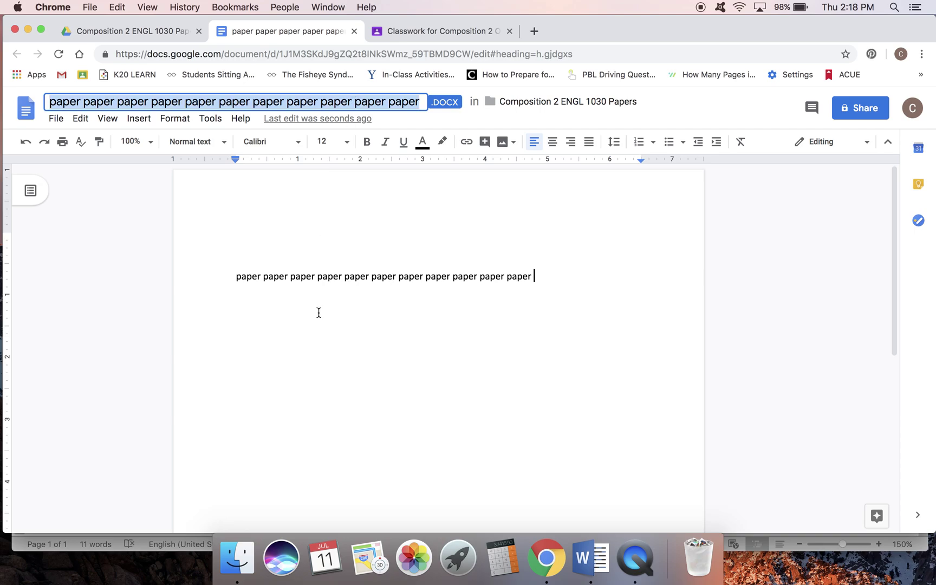
{"action": "type", "text": "Paper #1"}
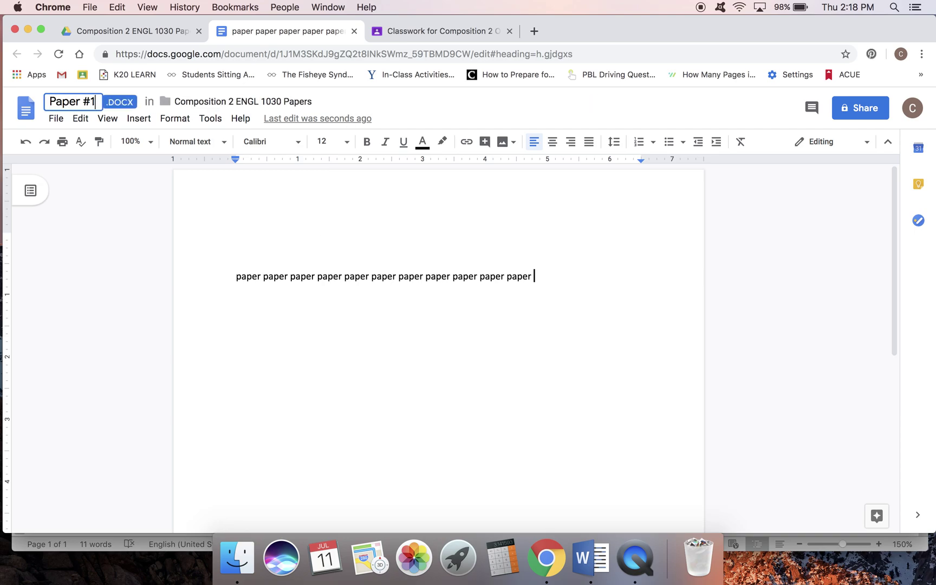
{"action": "type", "text": " Homelessness"}
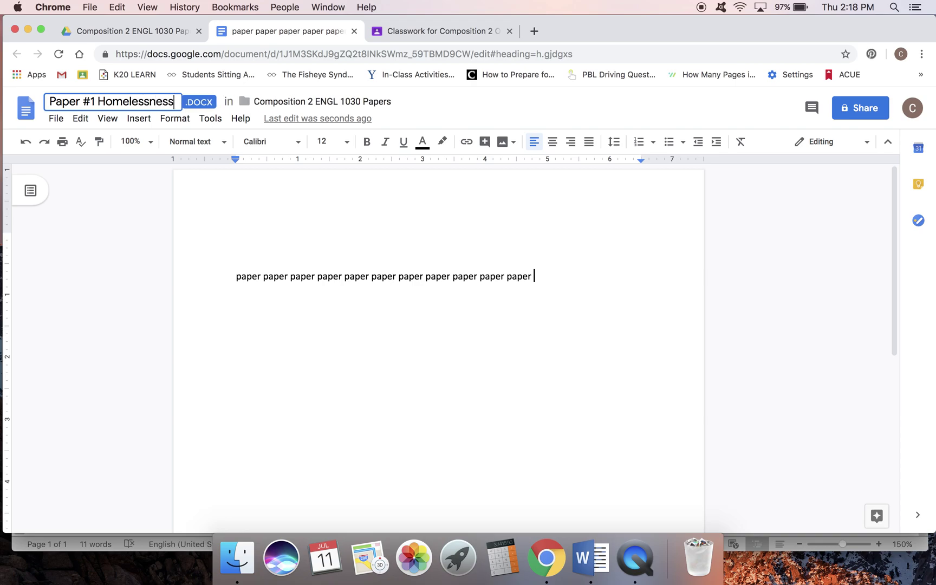
{"action": "left_click", "coordinate": [545, 278]}
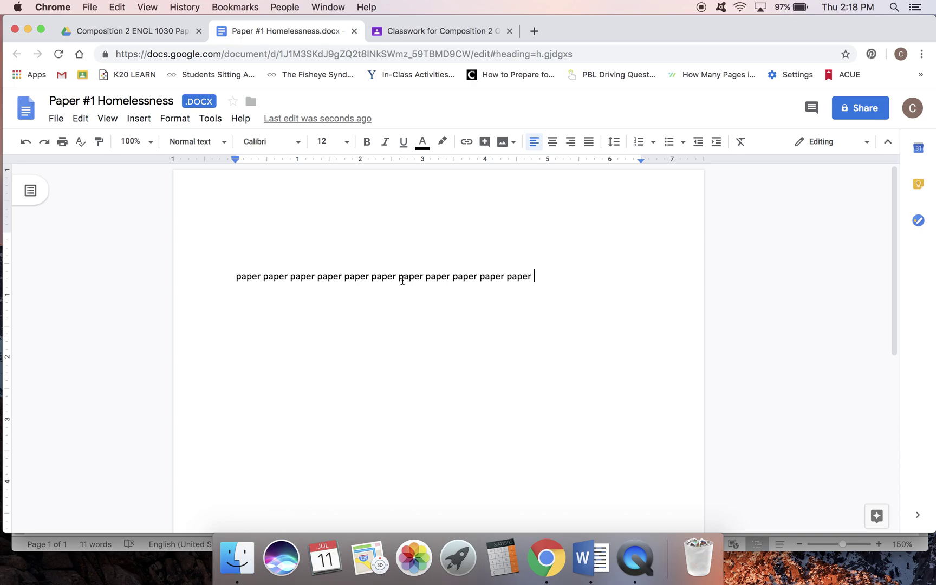
Step: Return to Google Drive and close the file preview to view the renamed paper in its folder
{"action": "left_click", "coordinate": [142, 34]}
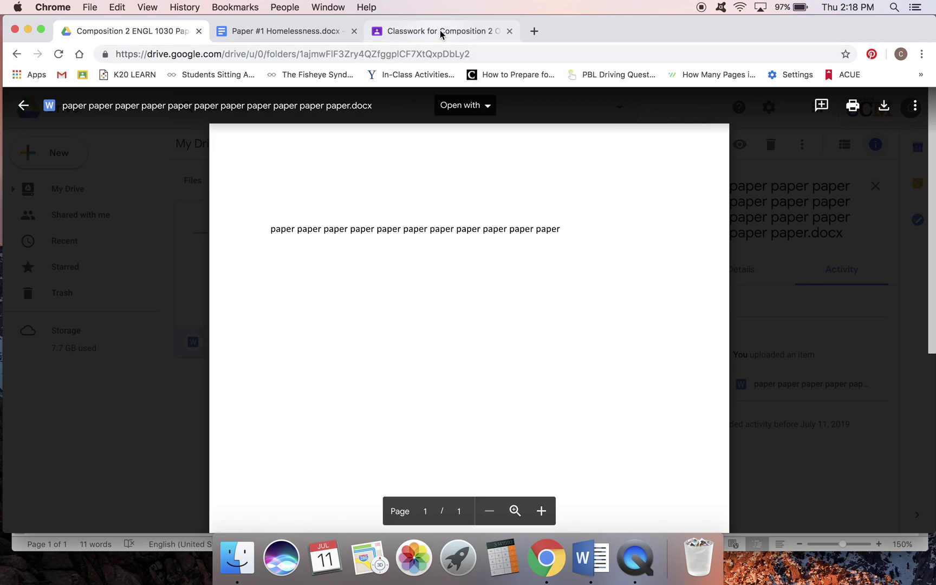
{"action": "left_click", "coordinate": [799, 188]}
{"action": "left_click", "coordinate": [355, 246]}
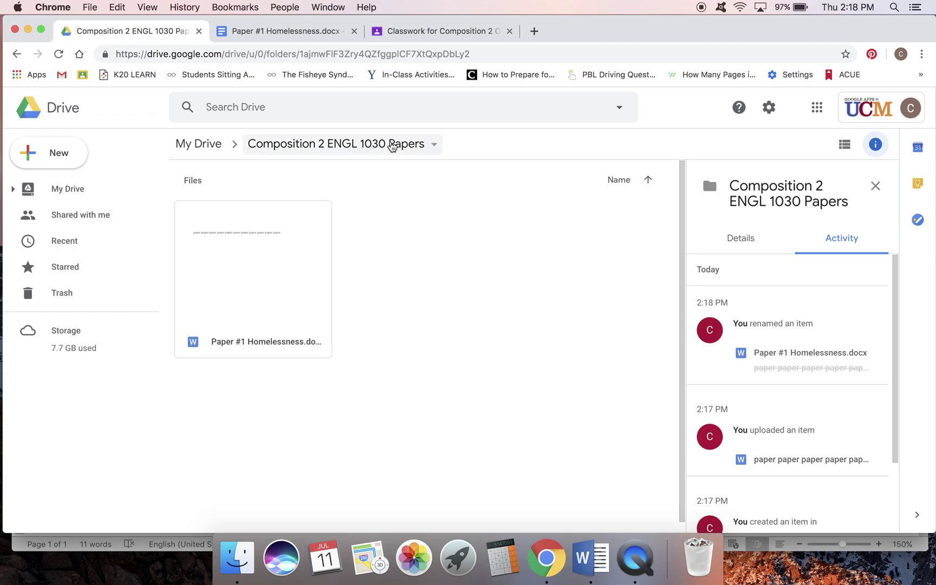
{"action": "left_click", "coordinate": [283, 142]}
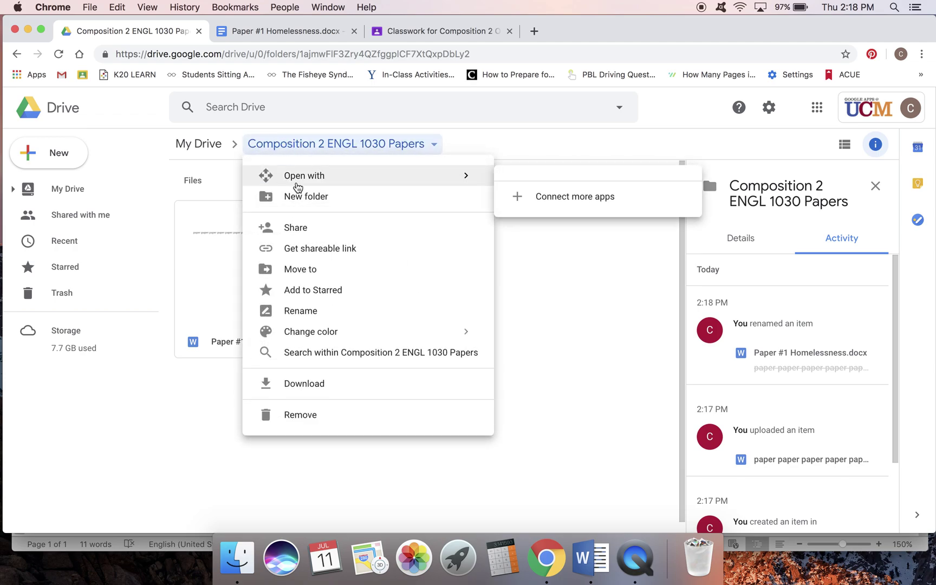
{"action": "left_click", "coordinate": [599, 307]}
Step: Go back to My Drive and reopen the Composition 2 ENGL 1030 Papers folder from the folder list
{"action": "left_click", "coordinate": [18, 55]}
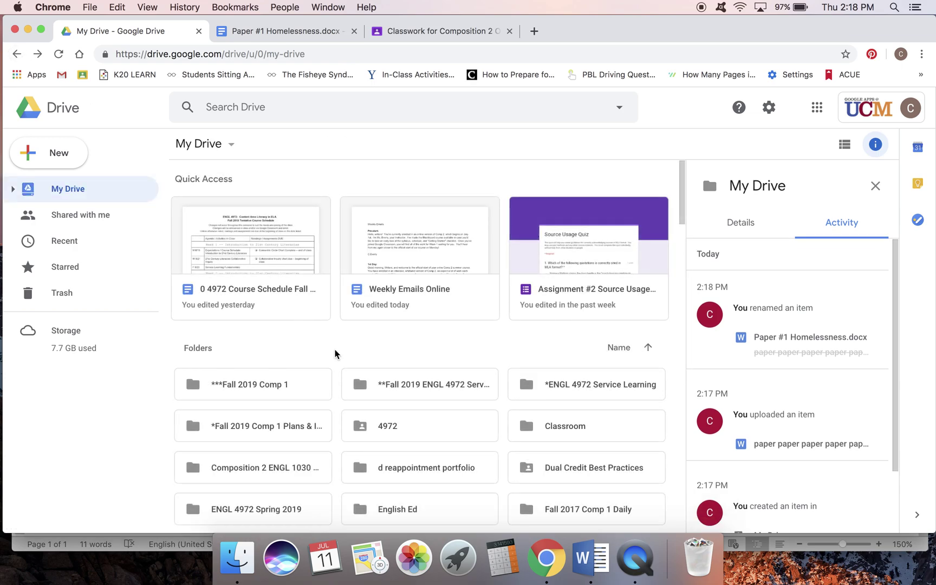
{"action": "scroll", "coordinate": [334, 351], "scroll_direction": "down", "scroll_amount": 2}
{"action": "double_click", "coordinate": [299, 341]}
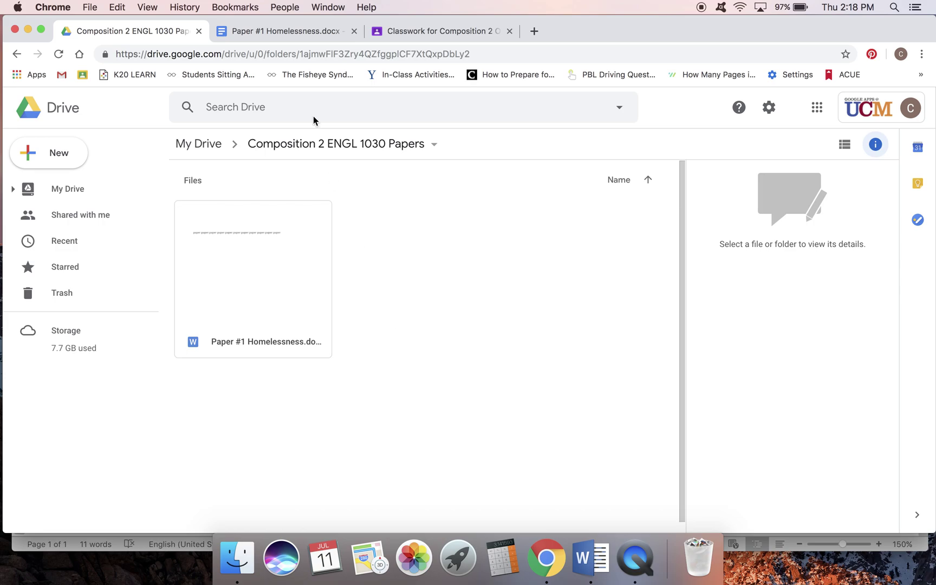
Step: Check the Paper #1 Homelessness document's current folder through its move option, and dismiss it without moving the file
{"action": "left_click", "coordinate": [292, 32]}
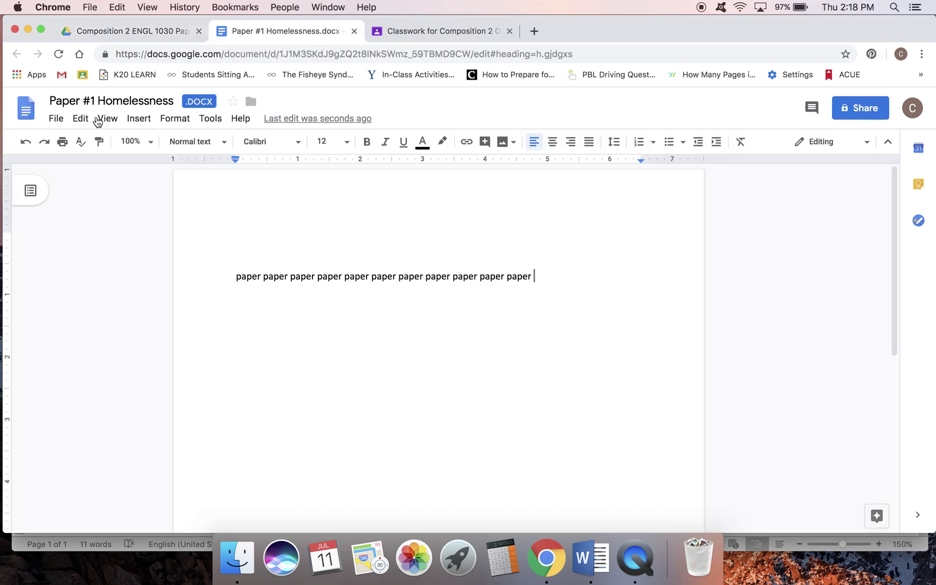
{"action": "left_click", "coordinate": [57, 118]}
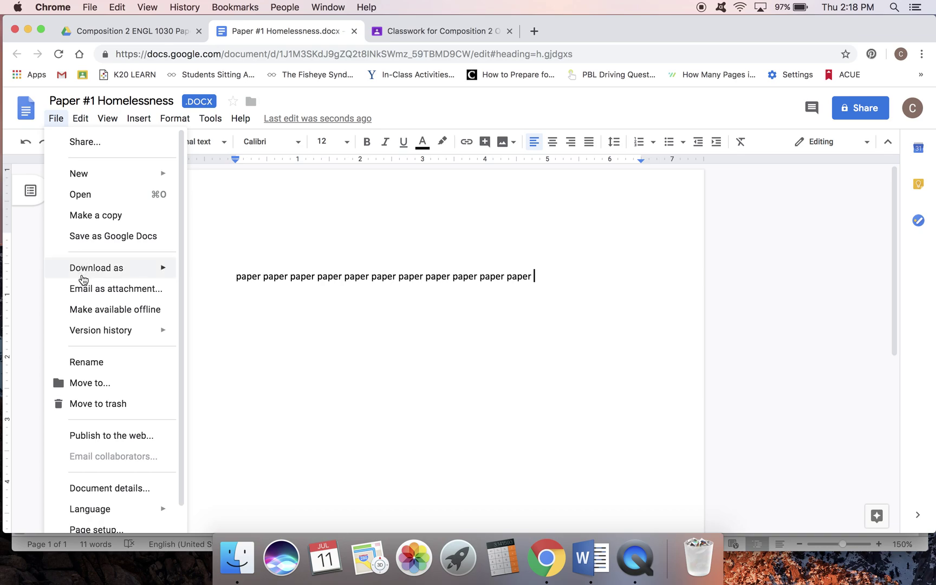
{"action": "left_click", "coordinate": [92, 382]}
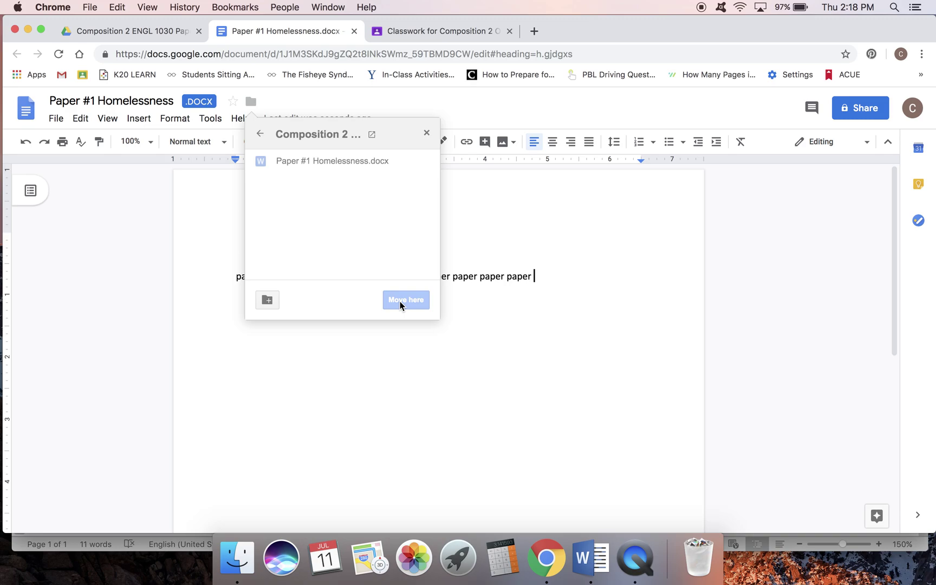
{"action": "left_click", "coordinate": [503, 280]}
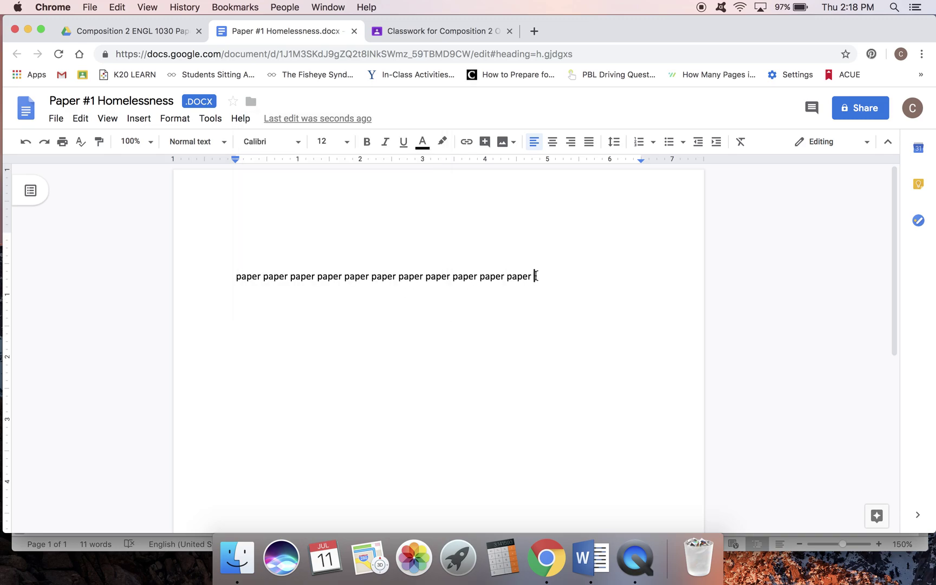
Step: Switch to the Composition 2 Online class in Google Classroom, look through the Week 2 classwork, and collapse the PAPER #1 SUBMISSION details
{"action": "left_click", "coordinate": [415, 33]}
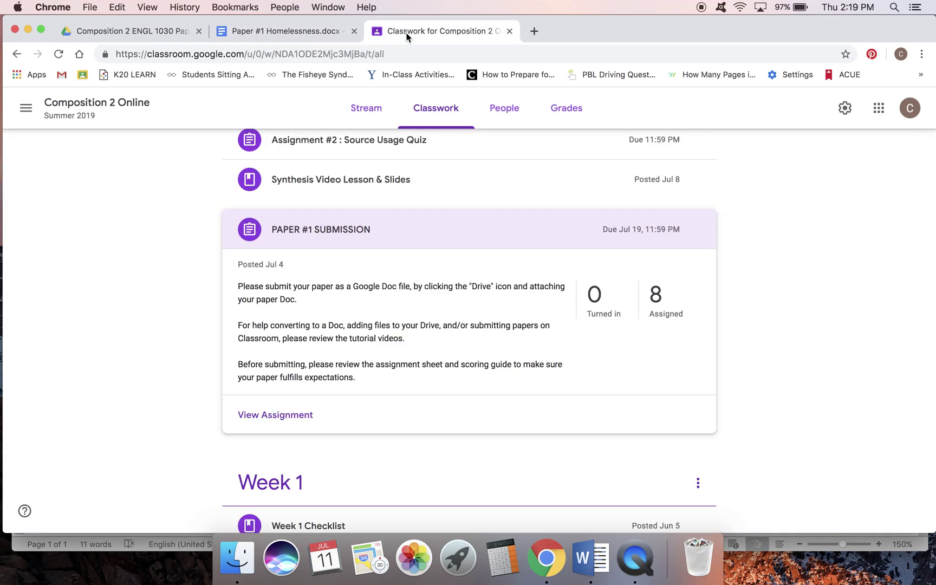
{"action": "scroll", "coordinate": [762, 328], "scroll_direction": "down", "scroll_amount": 1}
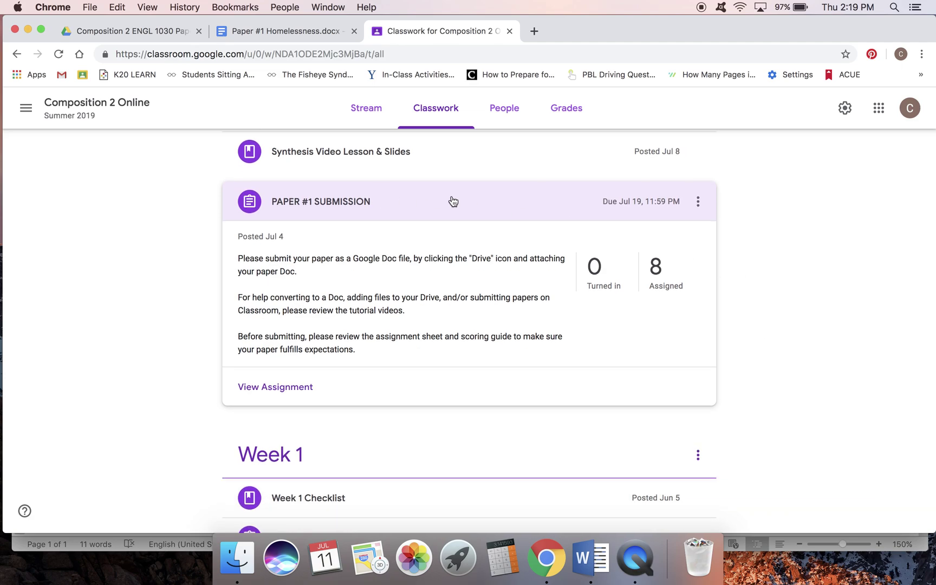
{"action": "scroll", "coordinate": [752, 283], "scroll_direction": "up", "scroll_amount": 10}
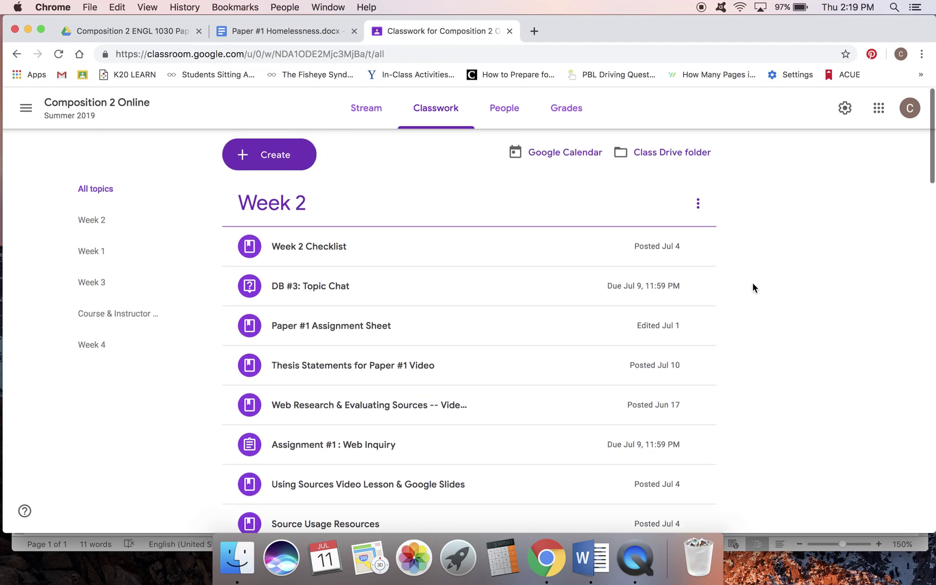
{"action": "scroll", "coordinate": [752, 283], "scroll_direction": "down", "scroll_amount": 4}
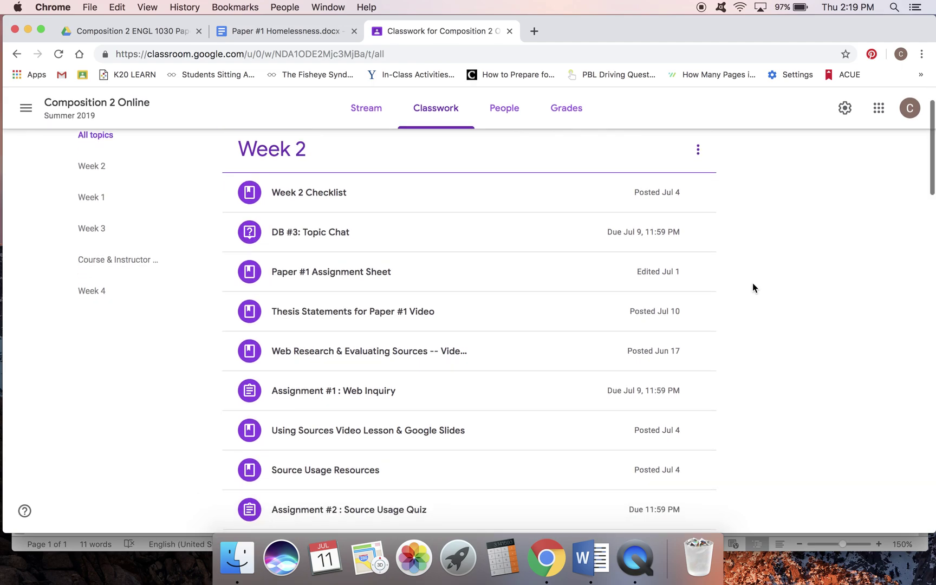
{"action": "scroll", "coordinate": [753, 283], "scroll_direction": "down", "scroll_amount": 2}
{"action": "left_click", "coordinate": [382, 476]}
{"action": "scroll", "coordinate": [463, 426], "scroll_direction": "down", "scroll_amount": 2}
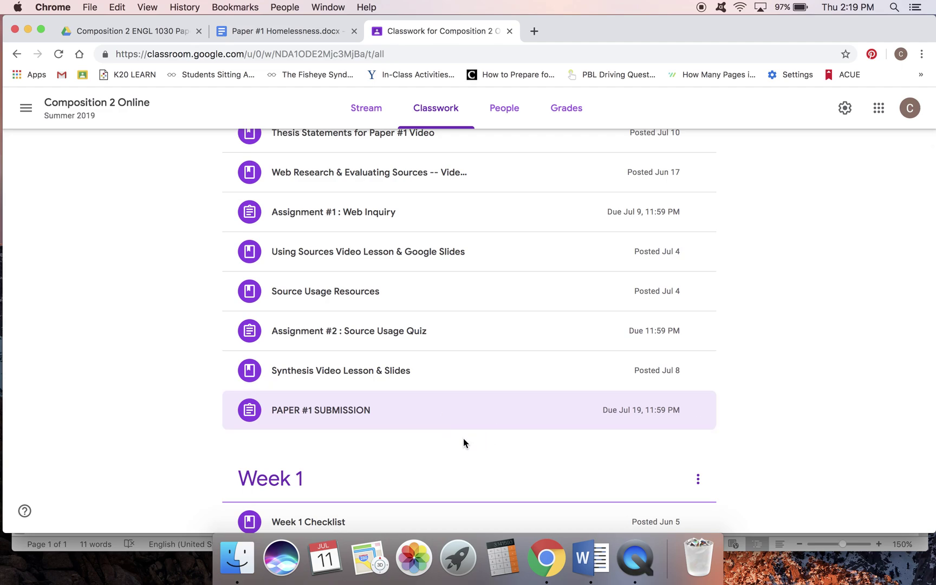
Step: Find the PAPER #1 SUBMISSION assignment under Week 2 and expand it to read the submission instructions
{"action": "scroll", "coordinate": [463, 438], "scroll_direction": "up", "scroll_amount": 4}
{"action": "scroll", "coordinate": [456, 255], "scroll_direction": "up", "scroll_amount": 5}
{"action": "scroll", "coordinate": [455, 376], "scroll_direction": "down", "scroll_amount": 8}
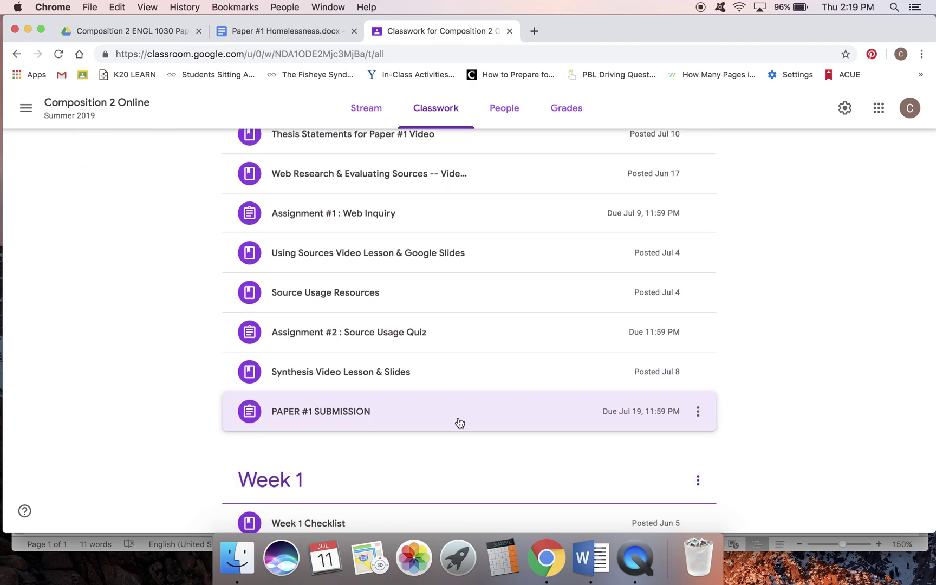
{"action": "left_click", "coordinate": [460, 423]}
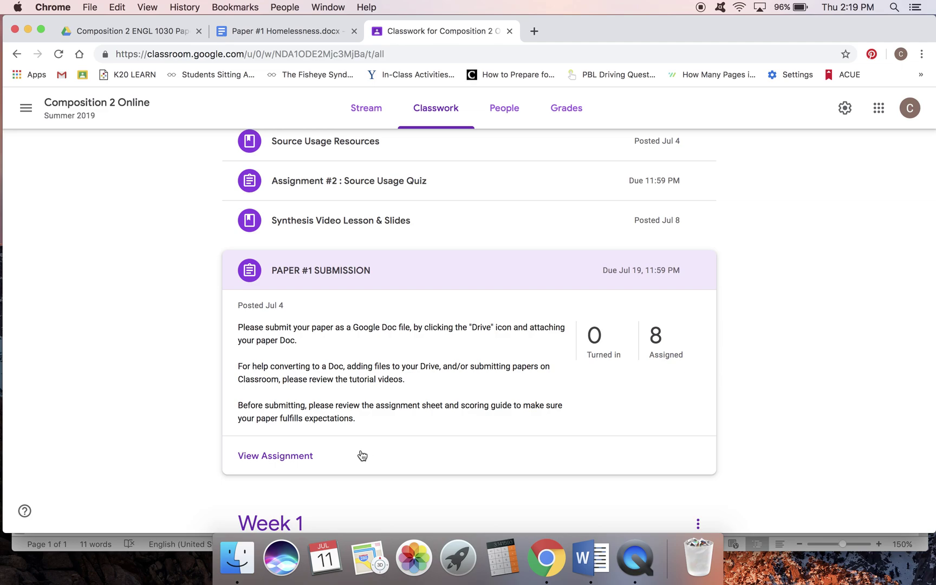
Step: Revisit the Composition 2 ENGL 1030 Papers folder in Google Drive and the open Paper #1 Homelessness document
{"action": "left_click", "coordinate": [66, 36]}
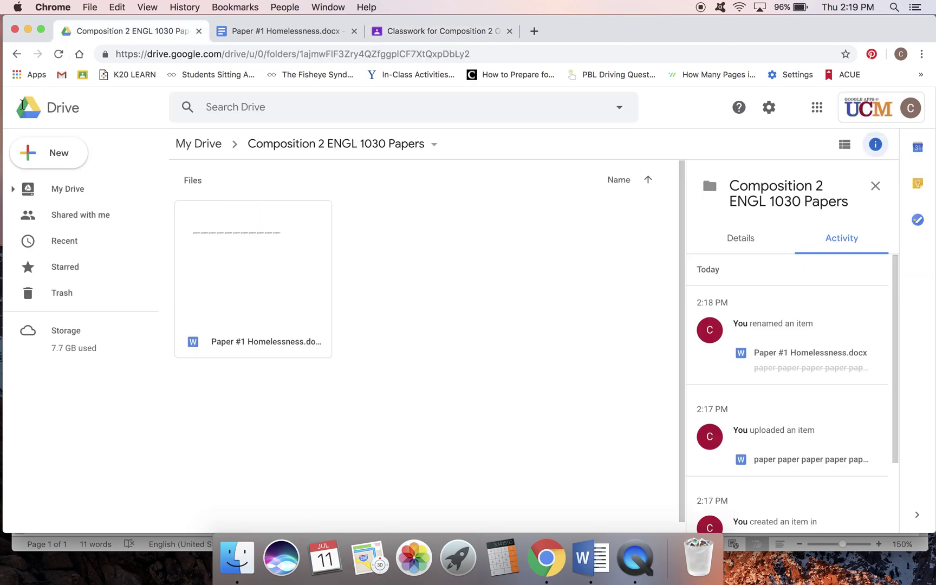
{"action": "left_click", "coordinate": [322, 38]}
{"action": "left_click", "coordinate": [560, 277]}
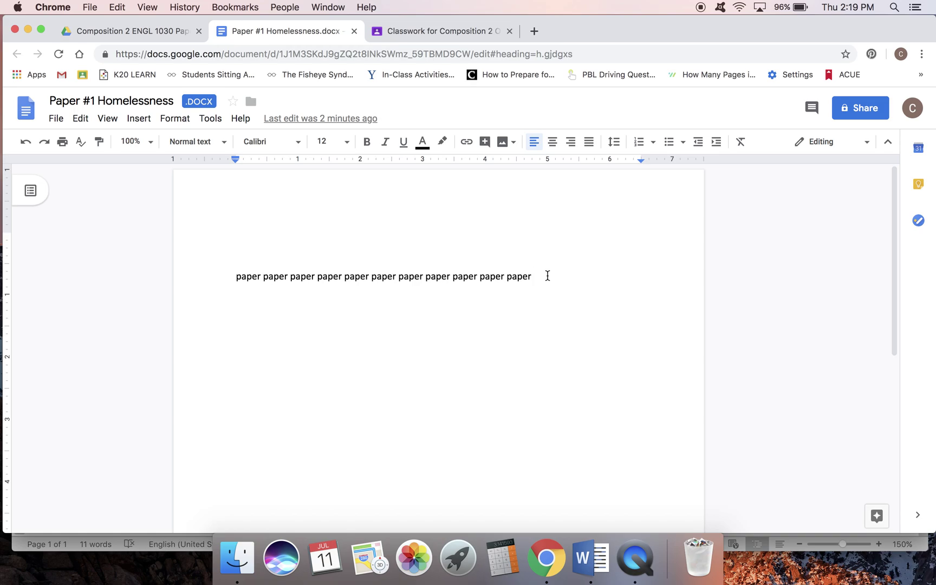
Step: Return to the Google Classroom classwork page, collapse the PAPER #1 SUBMISSION details, and look over the Week 2 list
{"action": "left_click", "coordinate": [378, 32]}
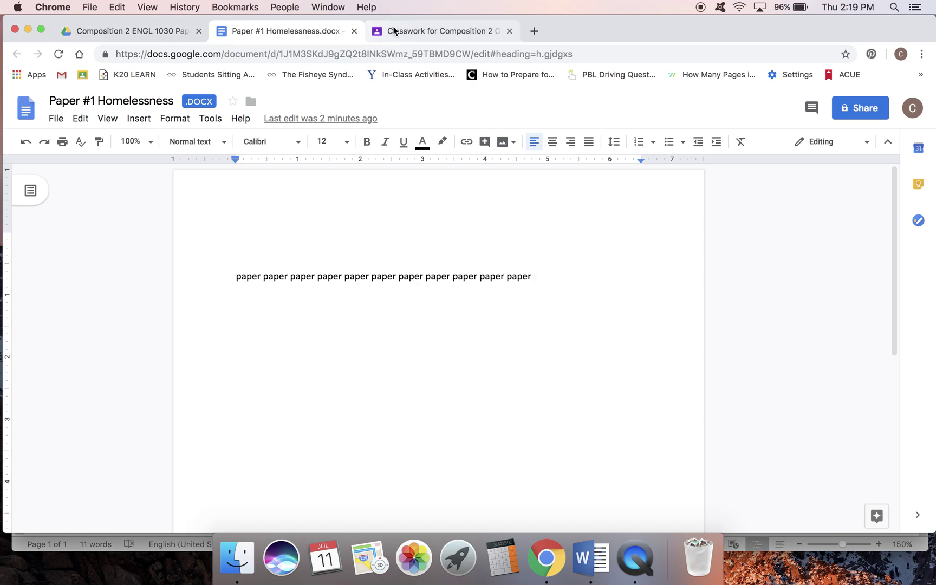
{"action": "scroll", "coordinate": [470, 267], "scroll_direction": "down", "scroll_amount": 2}
{"action": "left_click", "coordinate": [455, 245]}
{"action": "scroll", "coordinate": [451, 242], "scroll_direction": "up", "scroll_amount": 1}
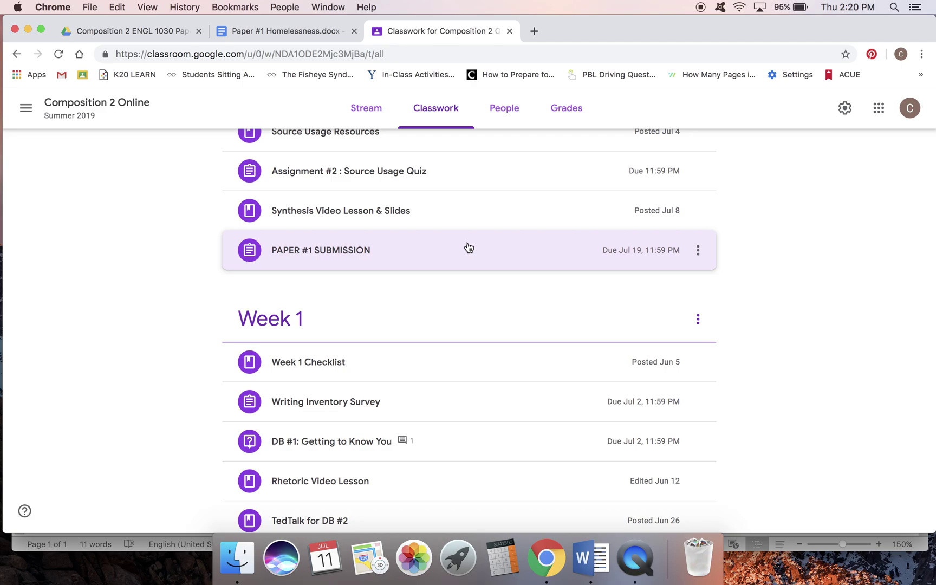
{"action": "scroll", "coordinate": [469, 248], "scroll_direction": "up", "scroll_amount": 5}
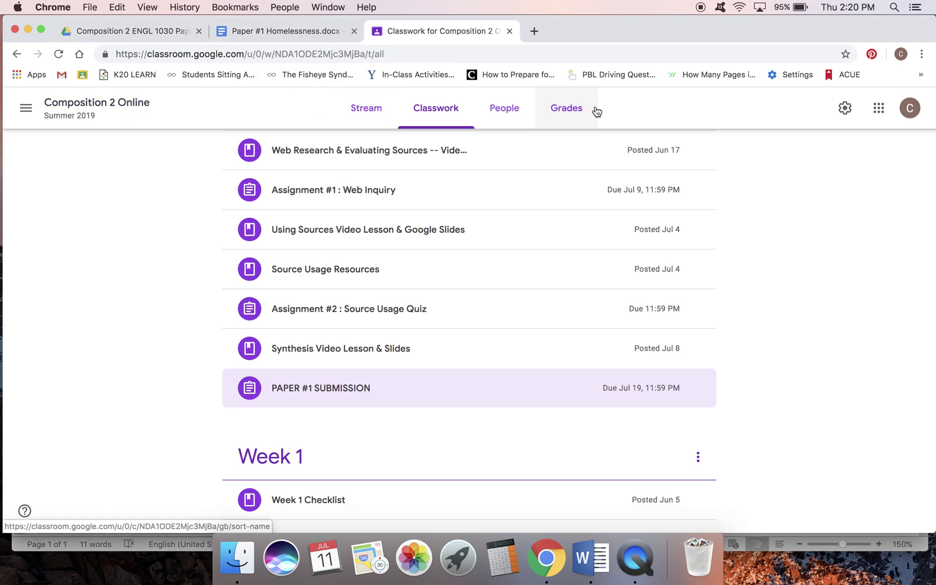
{"action": "scroll", "coordinate": [791, 243], "scroll_direction": "up", "scroll_amount": 3}
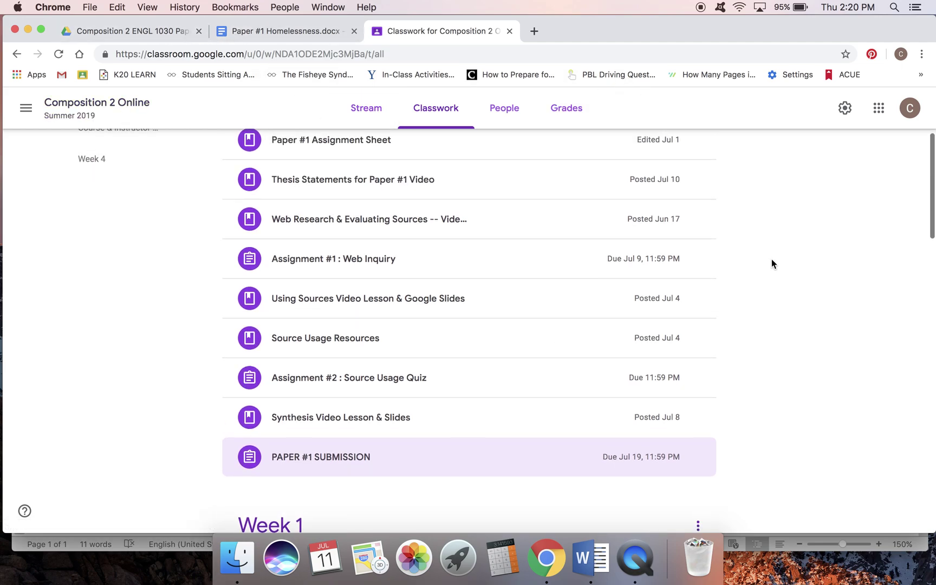
{"action": "scroll", "coordinate": [758, 268], "scroll_direction": "up", "scroll_amount": 1}
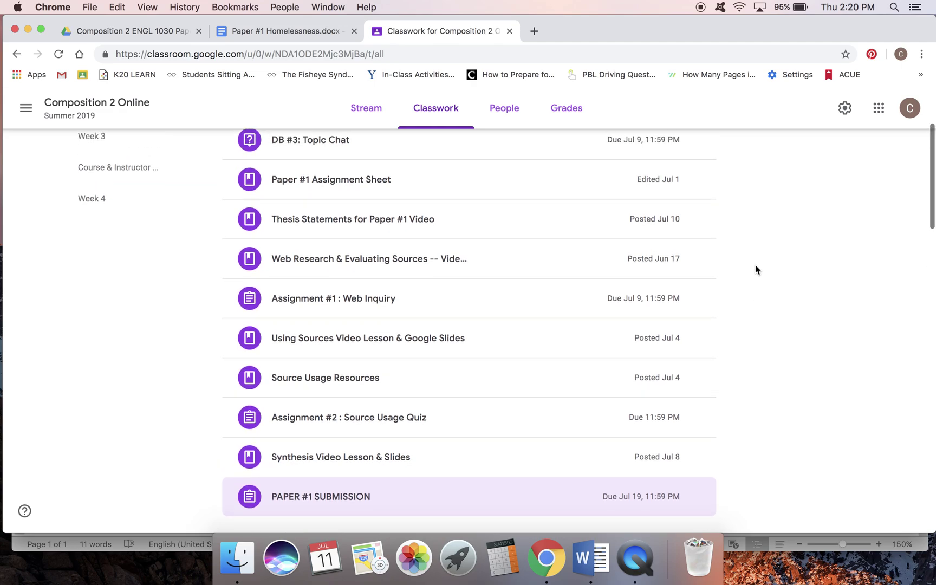